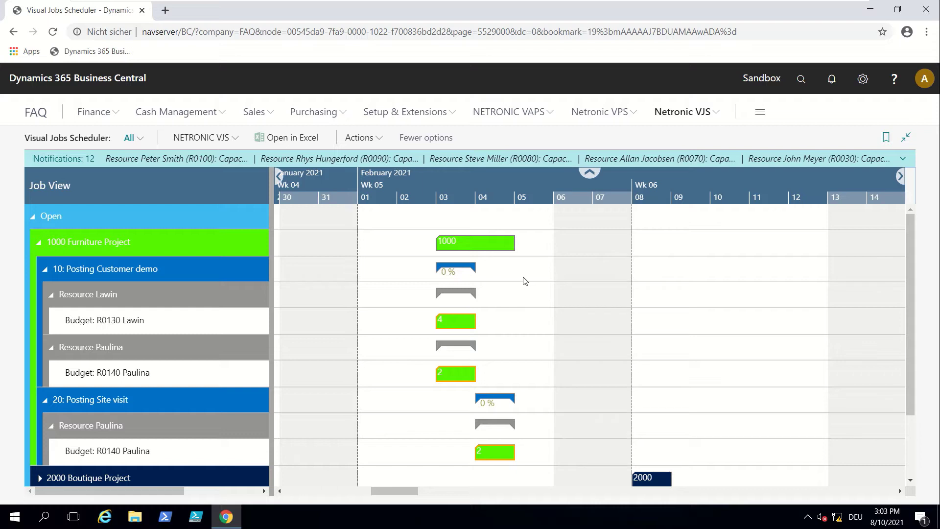
mouse_move(63, 270)
mouse_move(103, 407)
mouse_move(445, 321)
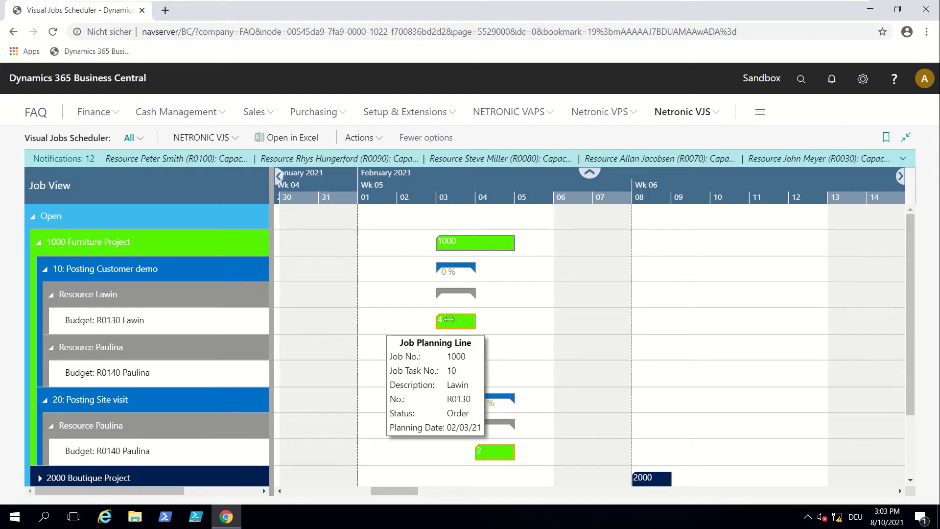
right_click(449, 319)
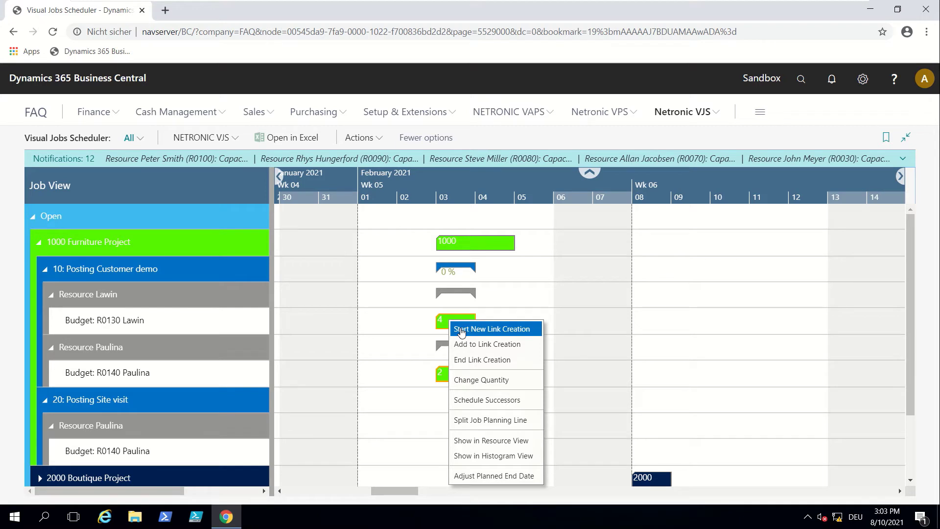
click(429, 326)
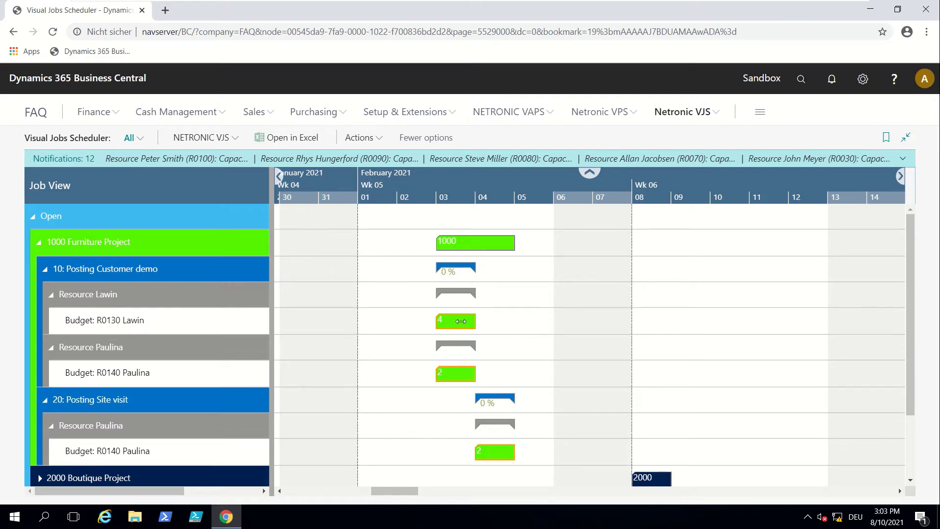
Create a Start-Start link from the R0130 planning line to the R0140 planning line within task 10 Posting Customer demo.
right_click(461, 322)
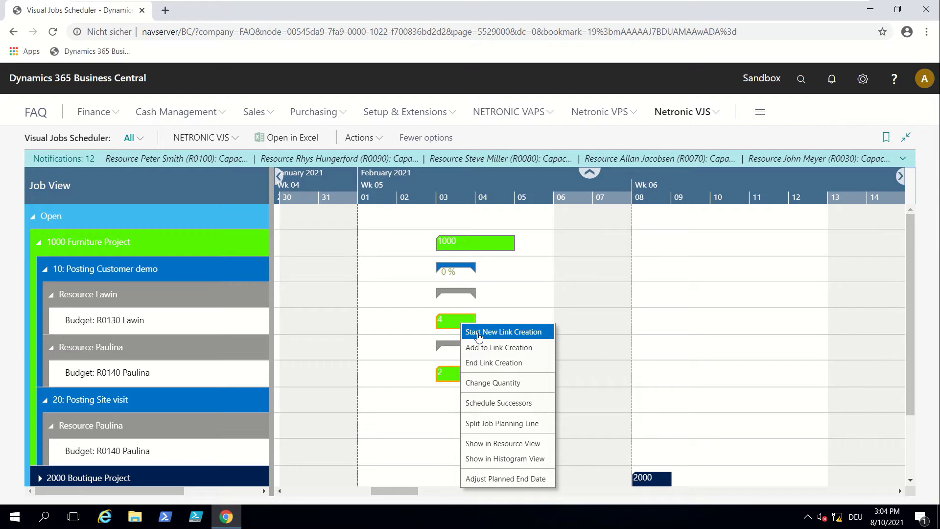
click(479, 337)
mouse_move(462, 320)
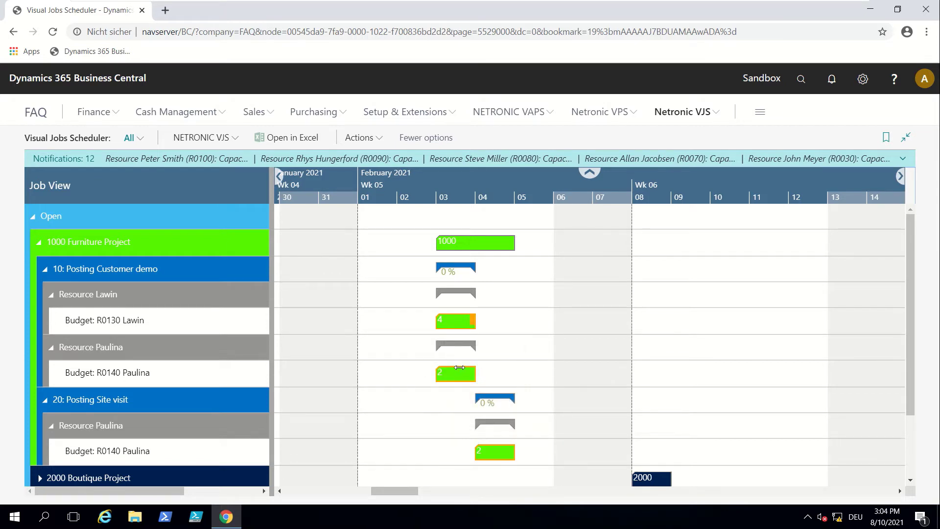
mouse_move(456, 371)
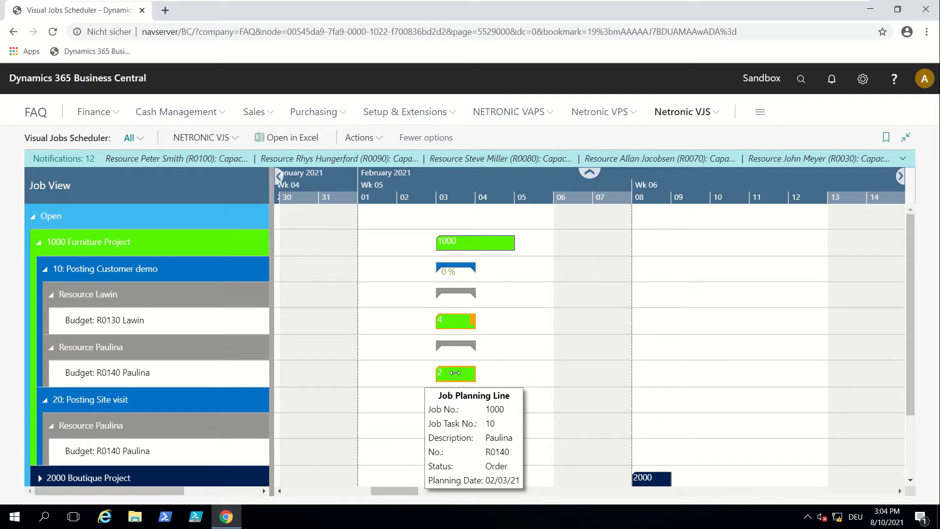
right_click(462, 326)
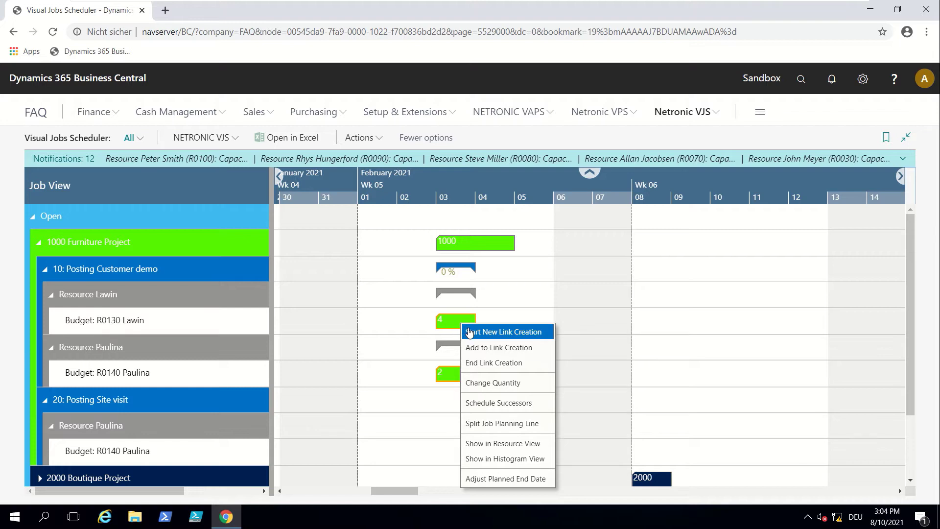
click(467, 331)
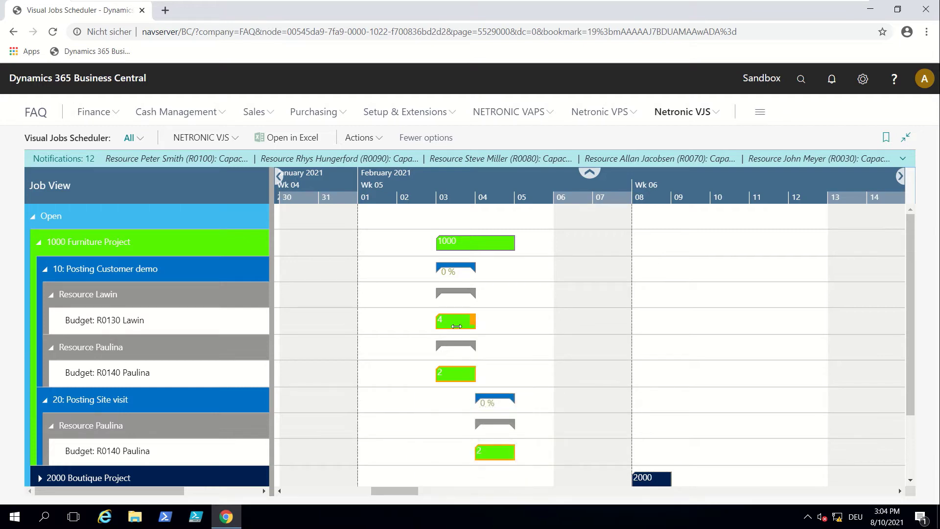
mouse_move(446, 325)
right_click(455, 376)
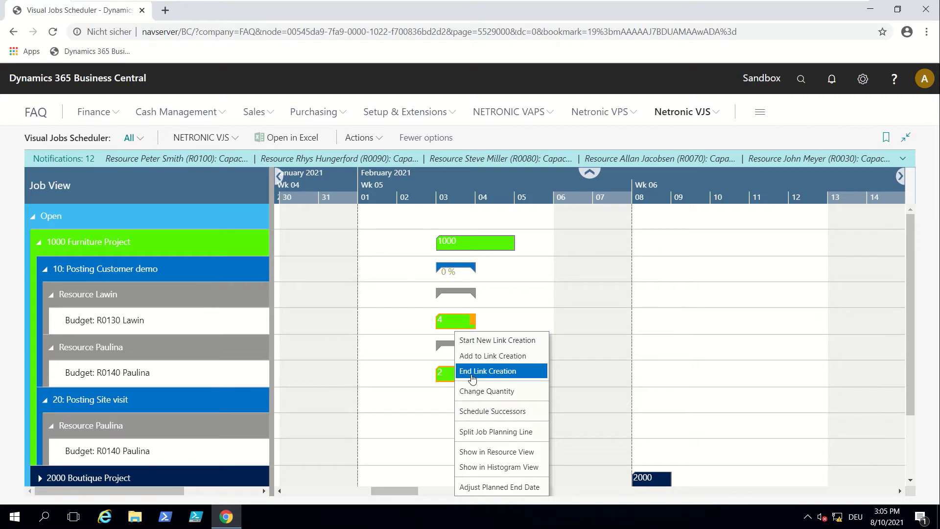
click(470, 375)
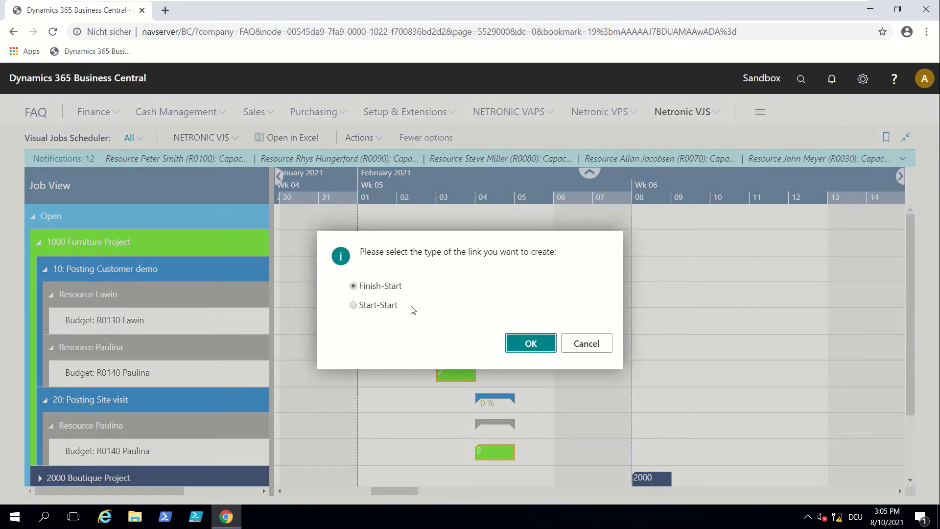
click(353, 305)
click(528, 342)
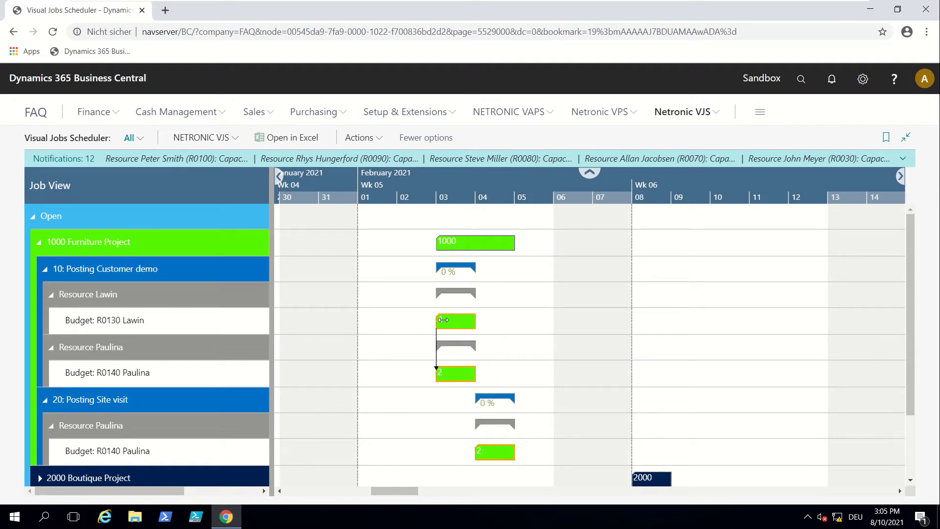
Move the R0130 planning line of task 10 to 02/04/21 and back to 02/02/21, and schedule its successors.
drag(443, 319, 492, 325)
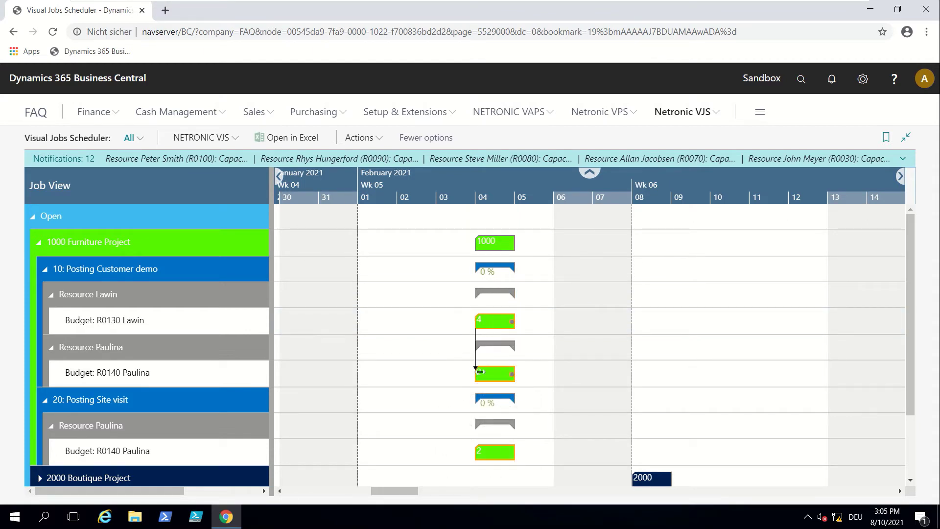
drag(495, 321, 427, 324)
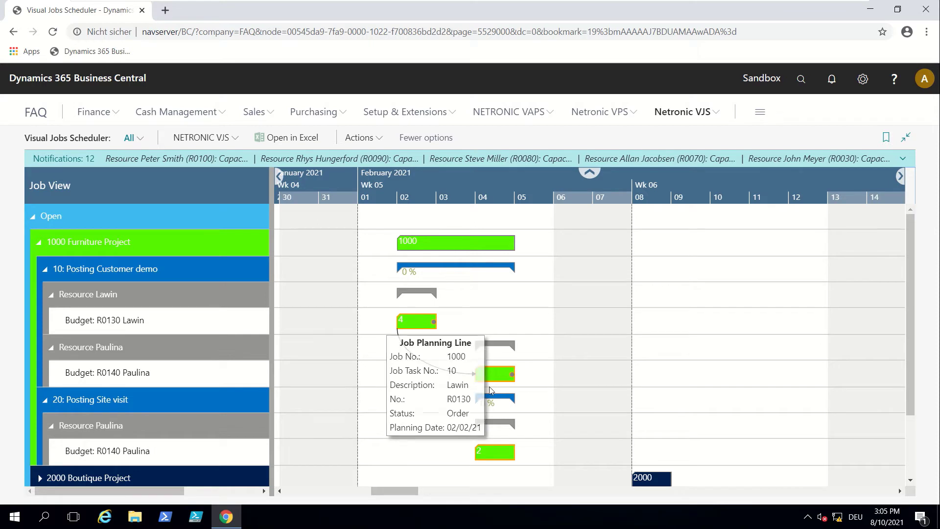
right_click(418, 324)
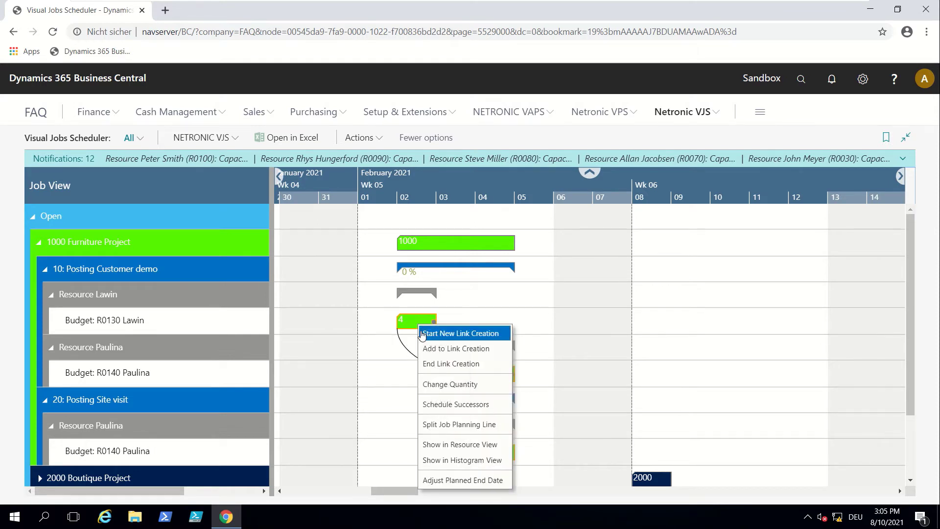
click(435, 408)
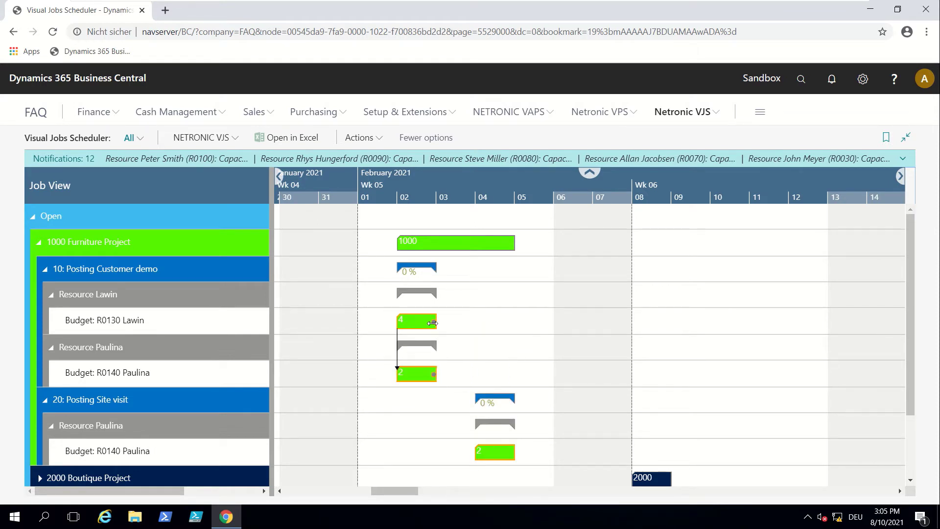
Create a Finish-Start link from the R0130 planning line to the R0140 planning line within task 10.
mouse_move(423, 370)
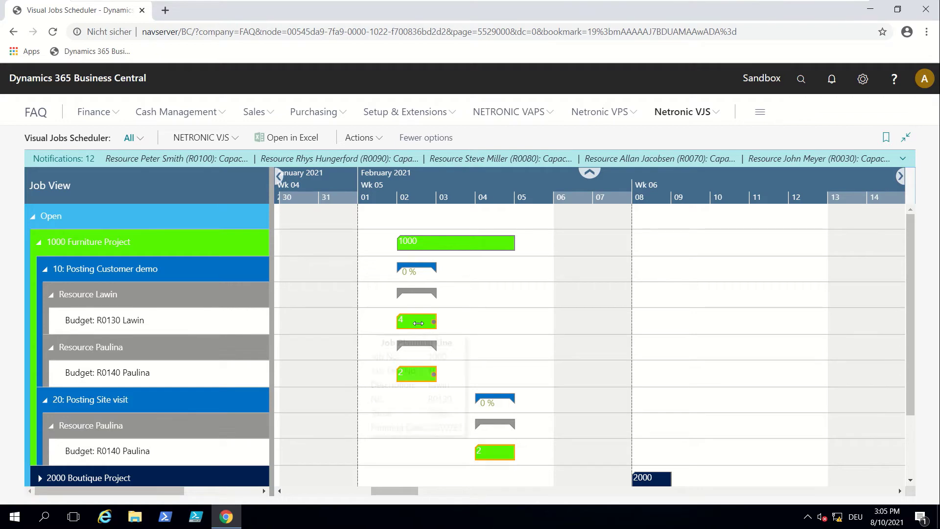
right_click(418, 323)
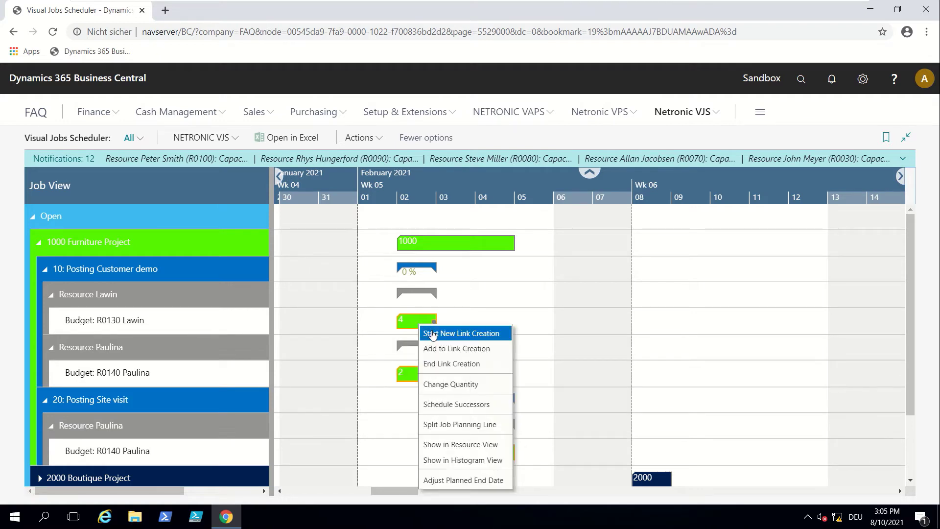
click(435, 332)
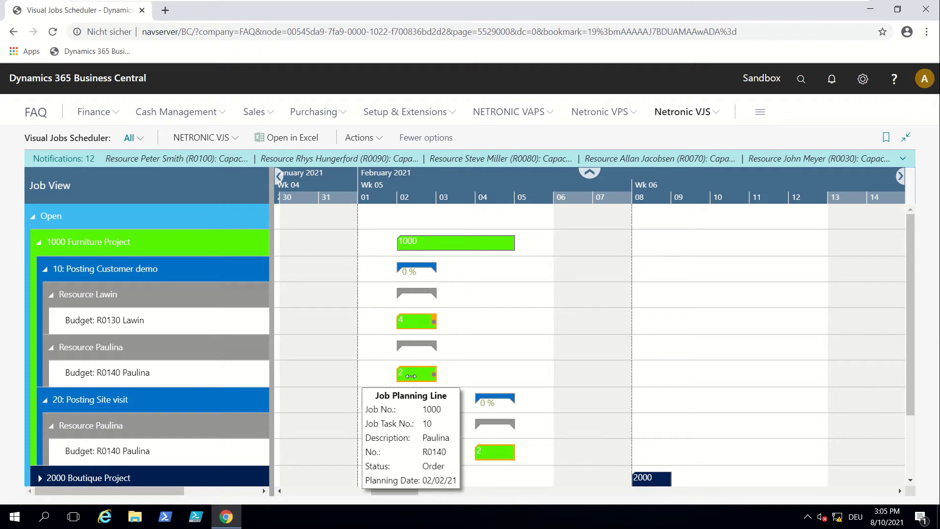
right_click(412, 379)
click(424, 376)
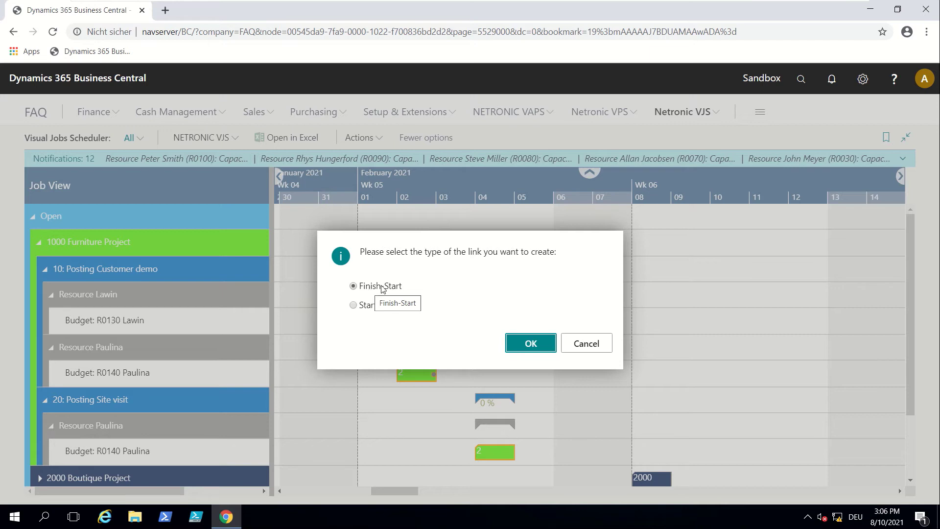
click(530, 344)
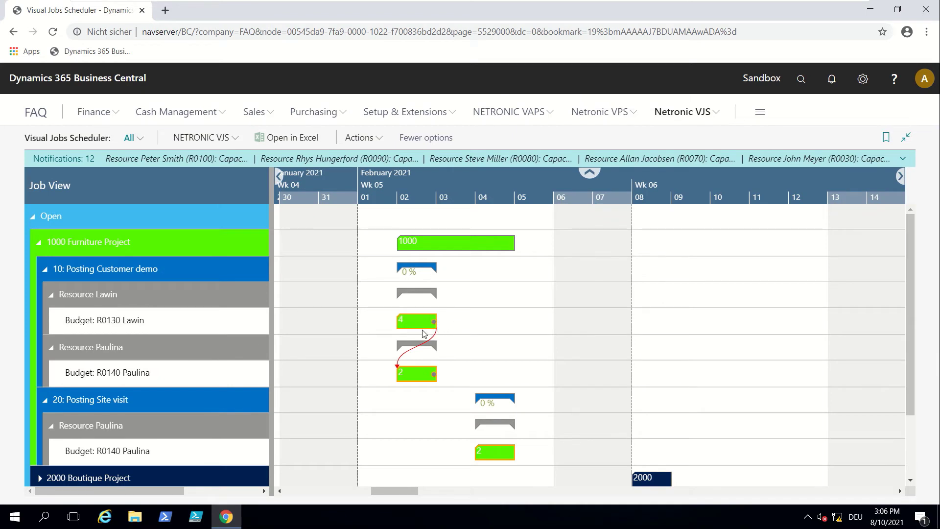
Move the R0130 planning line of task 10 to 02/03/21 and delete its Finish-Start link to the R0140 line.
mouse_move(419, 319)
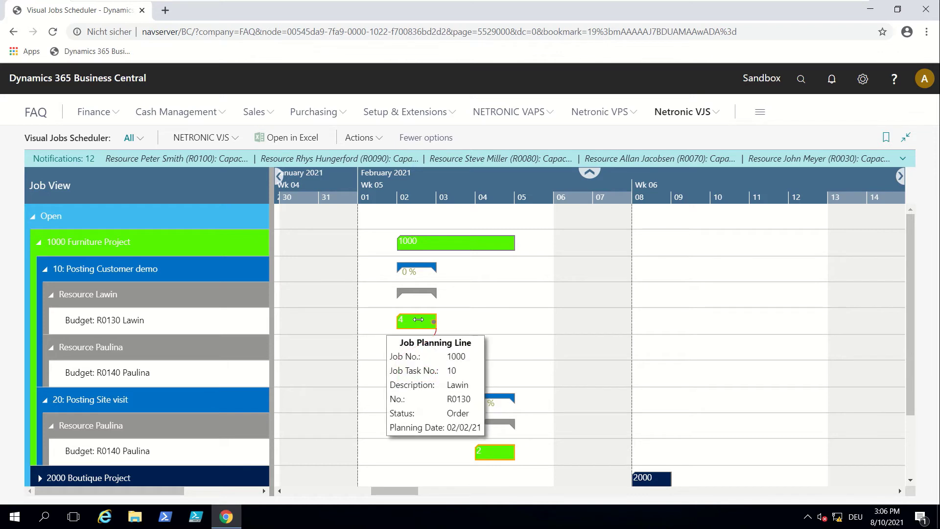
drag(418, 320, 461, 323)
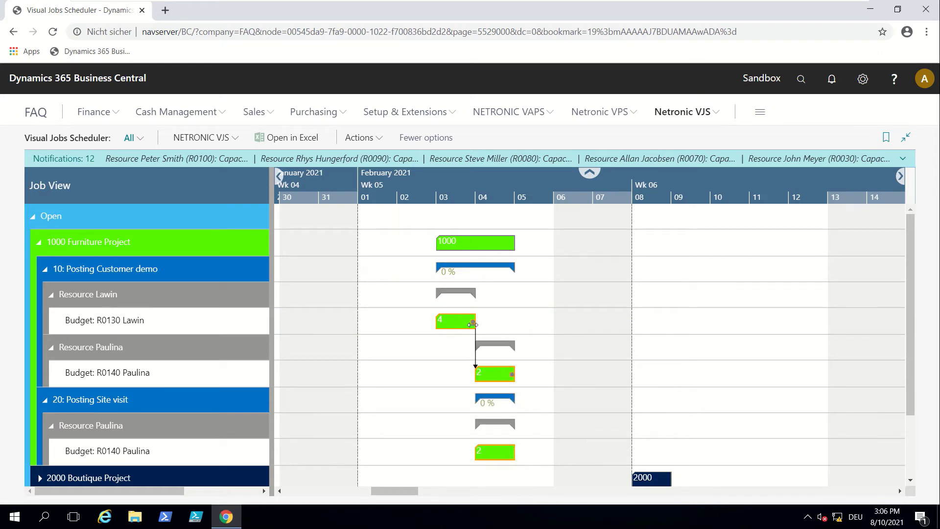
mouse_move(460, 321)
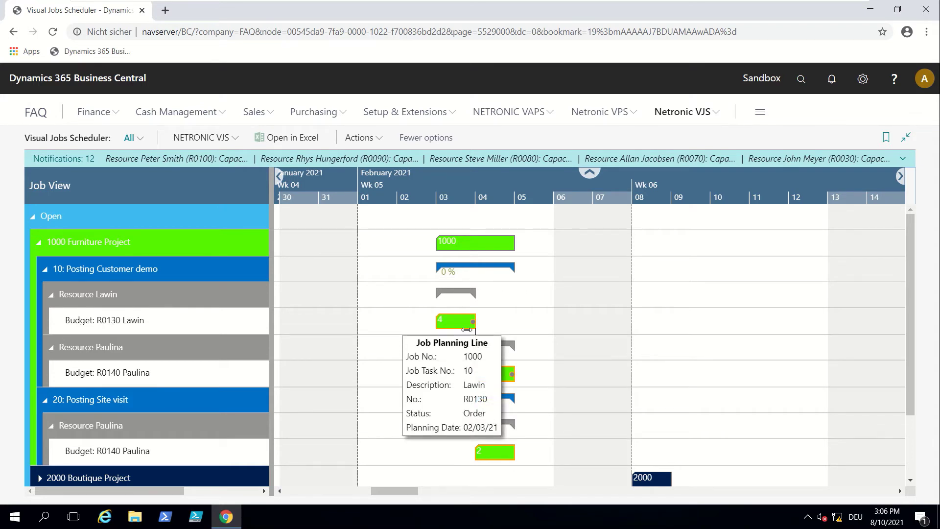
right_click(476, 338)
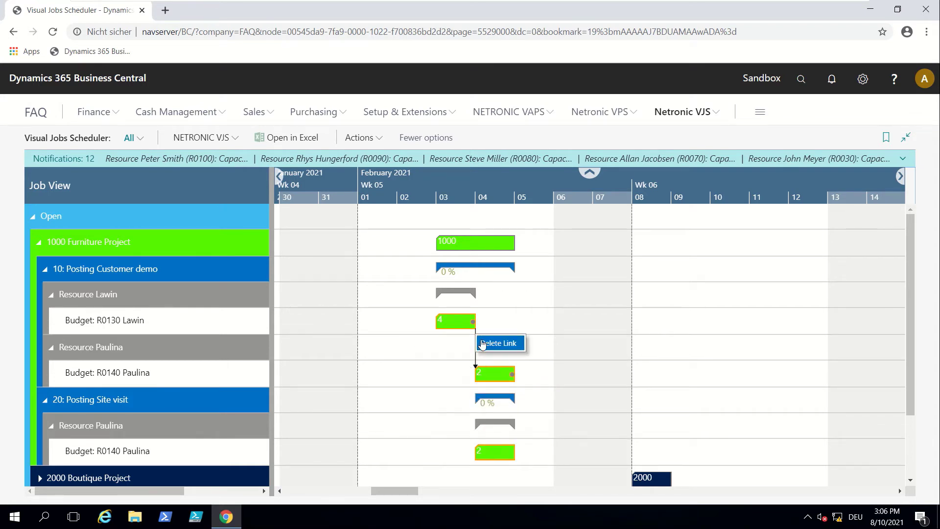
click(483, 343)
Create Finish-Start links from both task 10 planning lines, R0130 and R0140, to the R0140 line of task 20 Posting Site visit.
mouse_move(483, 373)
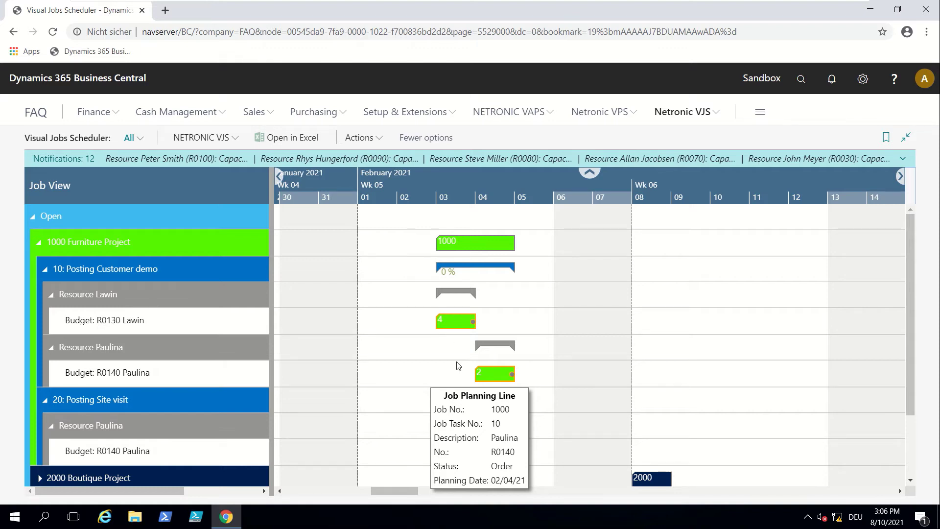
right_click(458, 324)
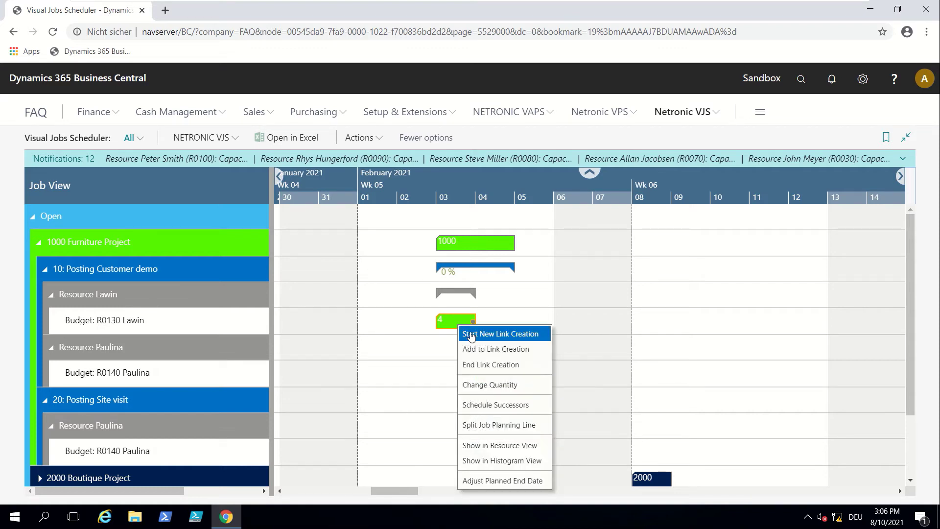
click(471, 338)
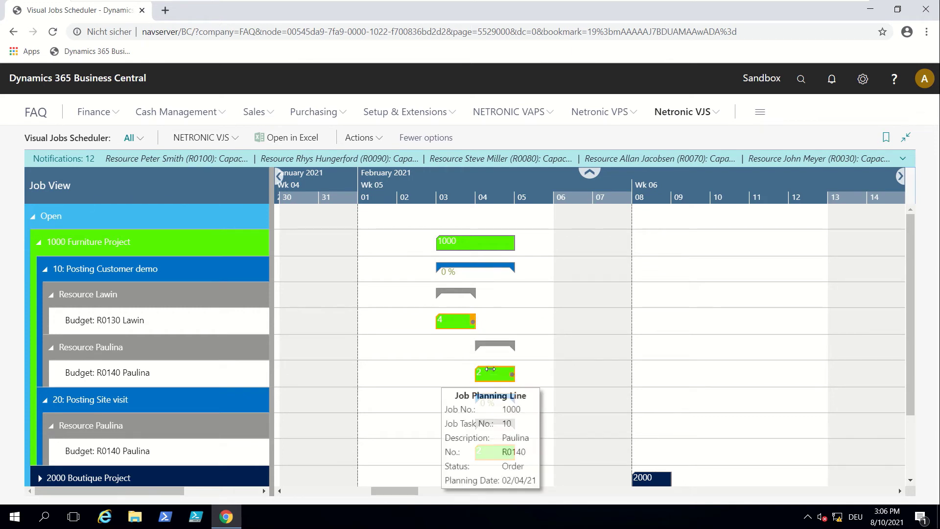
right_click(486, 372)
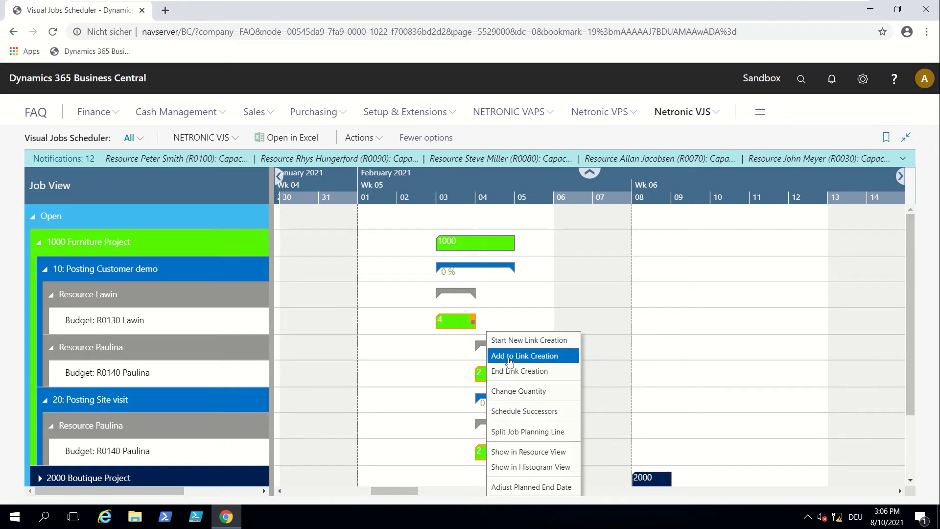
click(509, 356)
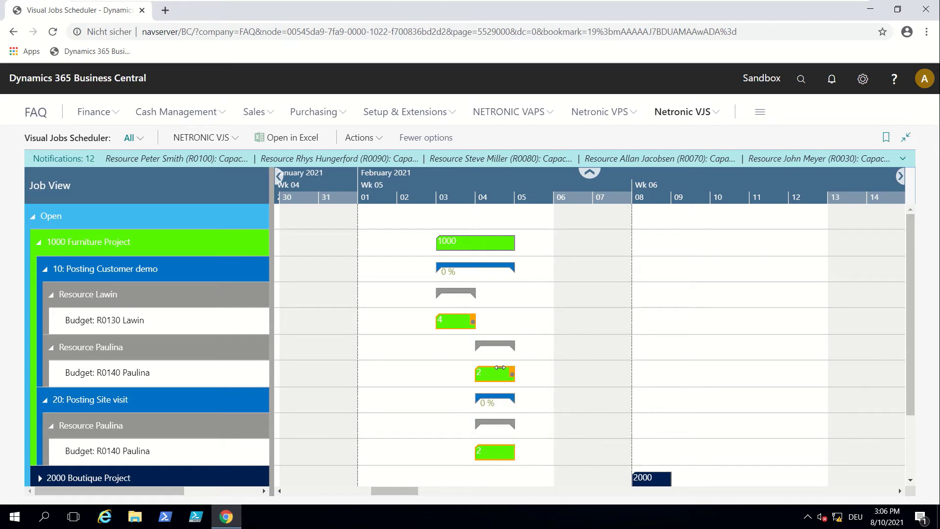
right_click(500, 367)
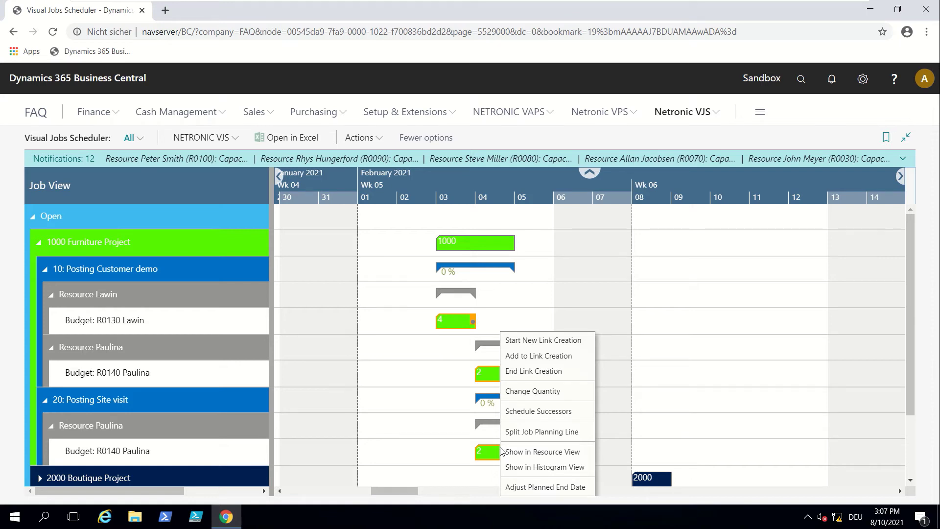
click(533, 373)
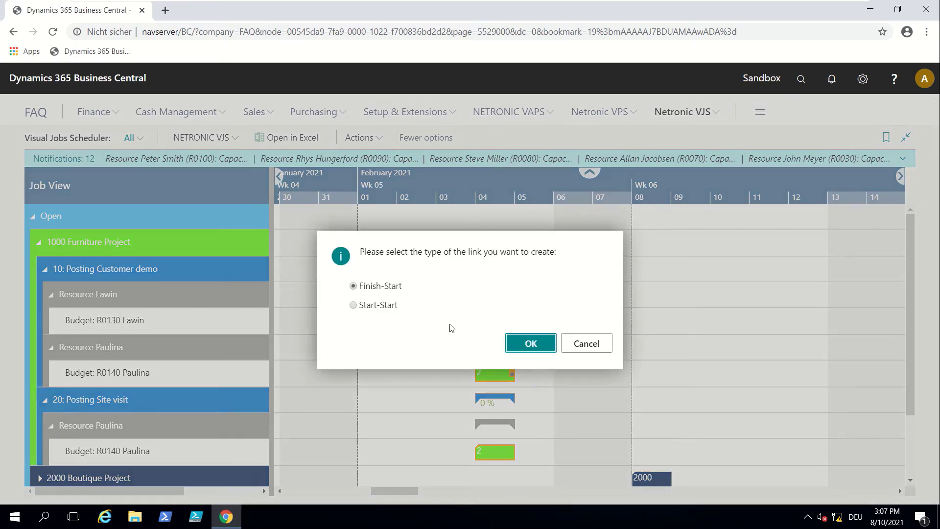
click(533, 342)
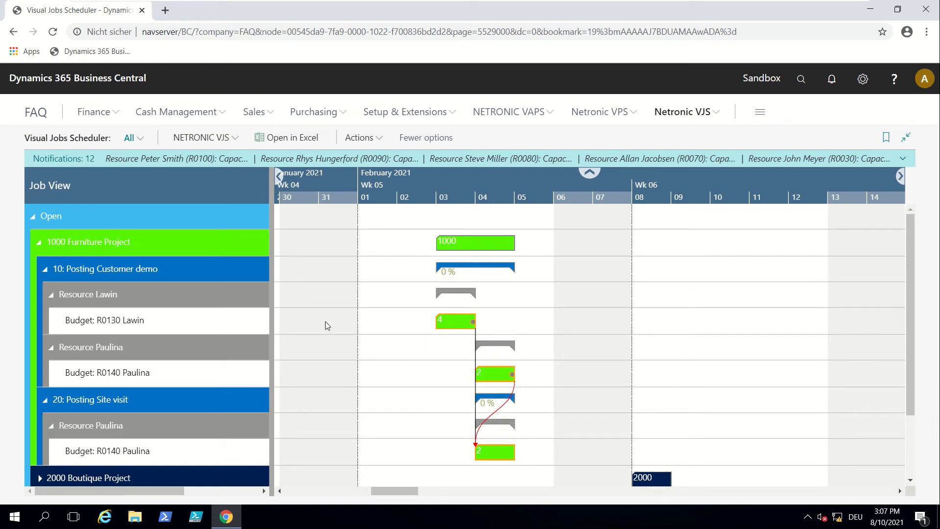
Schedule the successors of the R0130 planning line of task 10 Posting Customer demo.
mouse_move(523, 411)
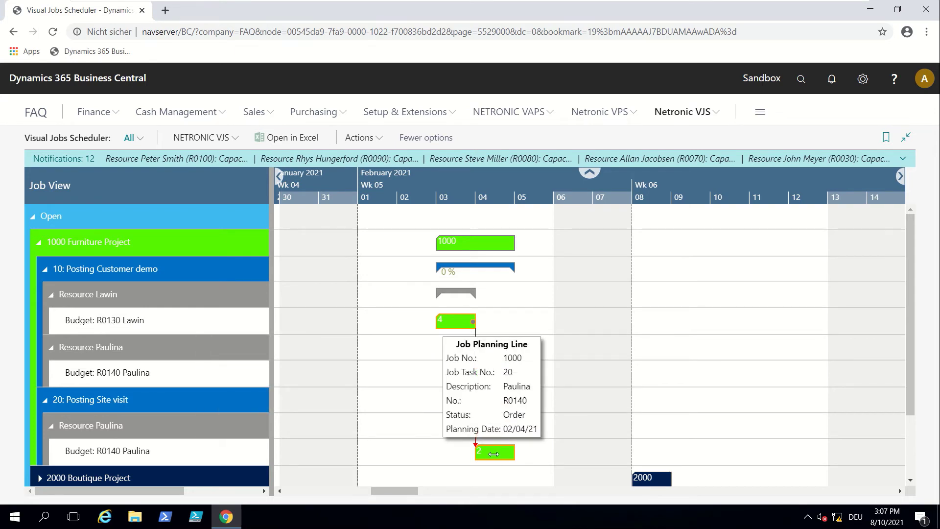
right_click(493, 453)
click(486, 451)
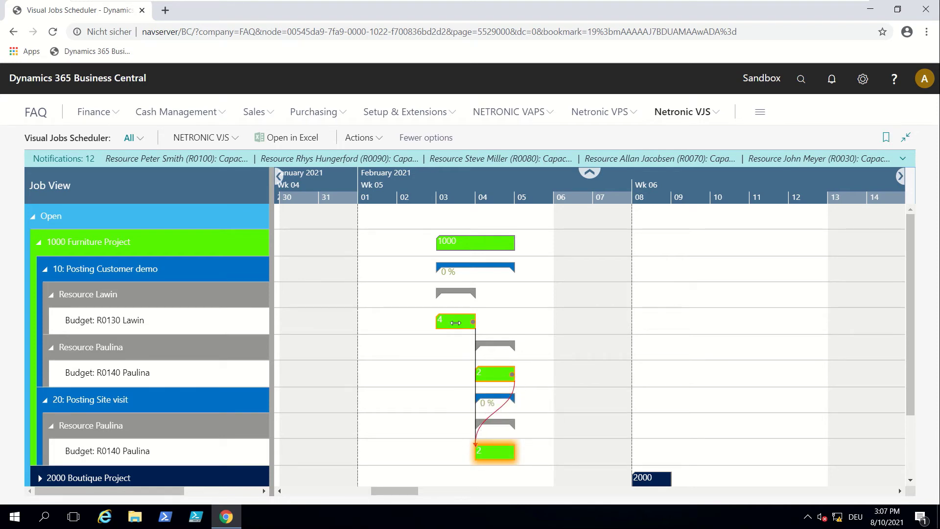
click(456, 323)
right_click(467, 323)
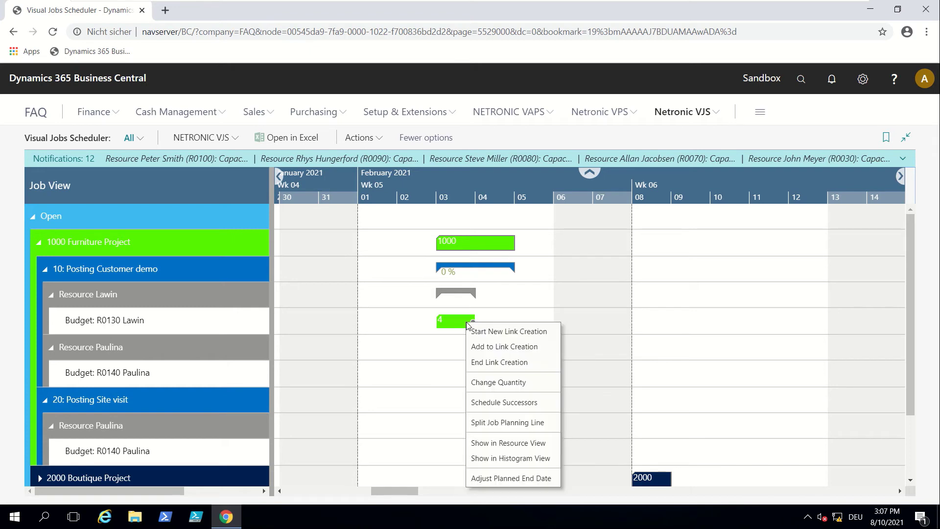
click(502, 402)
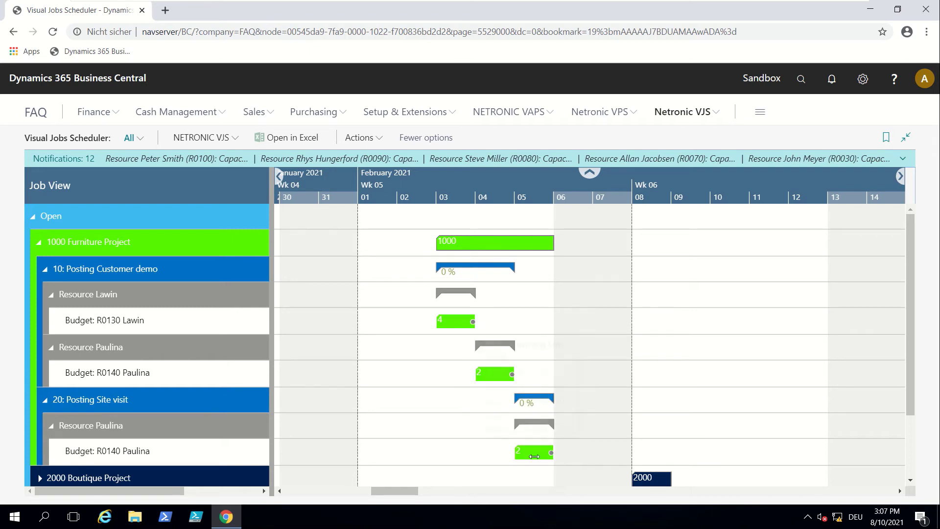
Delete the Finish-Start links from both task 10 planning lines to the R0140 planning line of task 20.
click(534, 455)
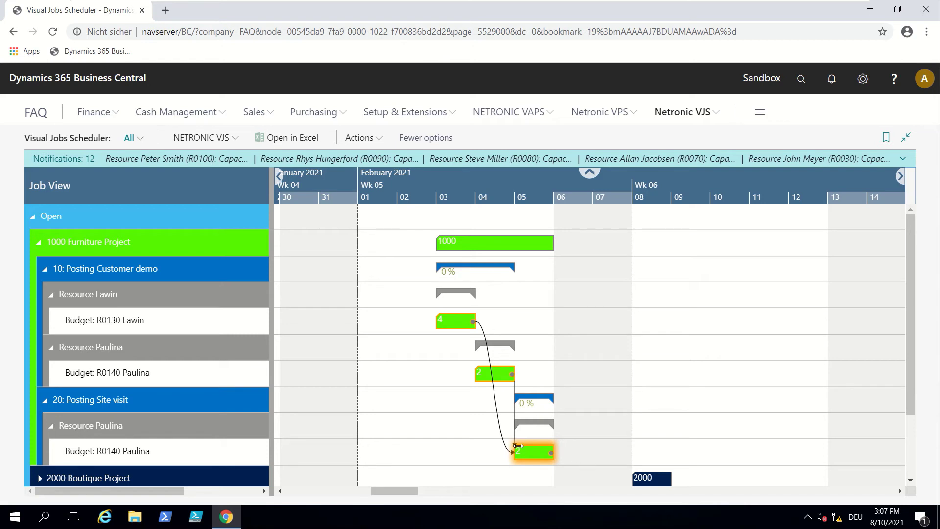
mouse_move(526, 454)
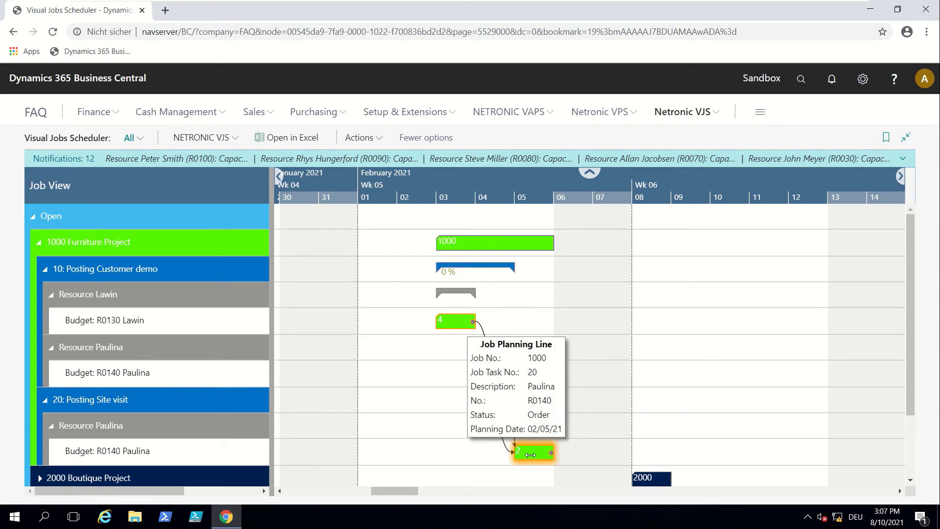
mouse_move(464, 320)
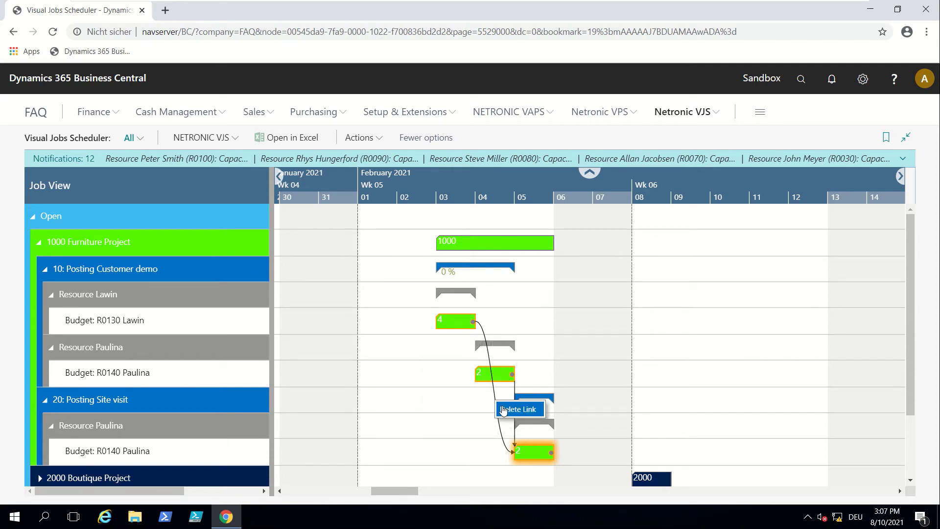
click(513, 411)
Create a Finish-Start link from the R0130 planning line of task 10 to the whole task 20 Posting Site visit.
mouse_move(482, 266)
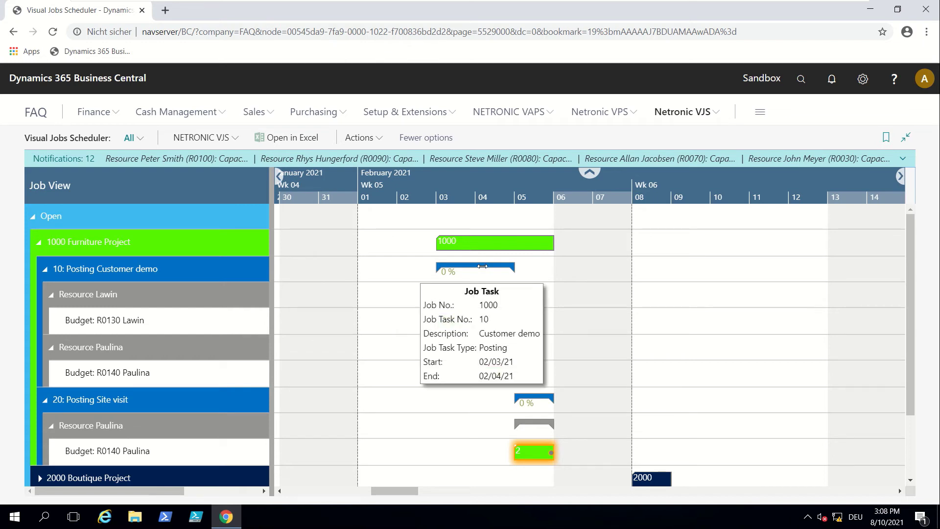
right_click(457, 326)
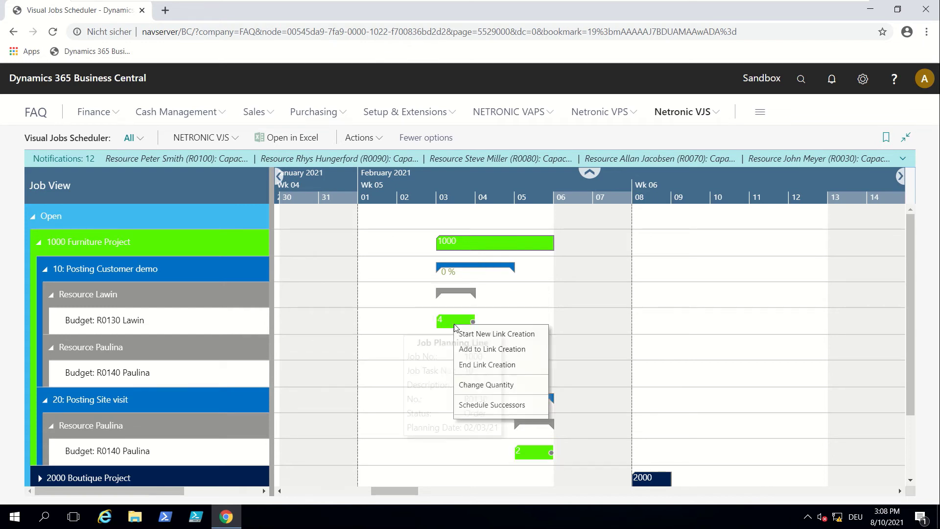
click(470, 334)
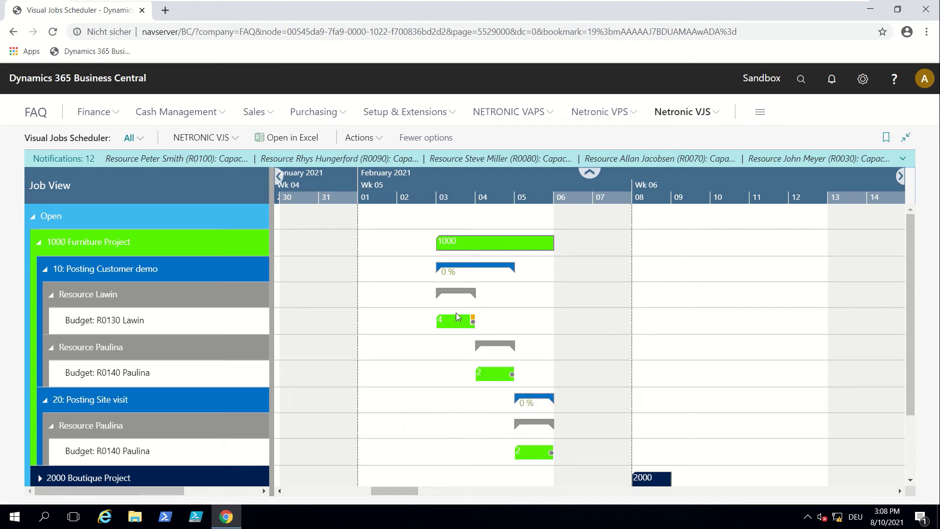
right_click(536, 401)
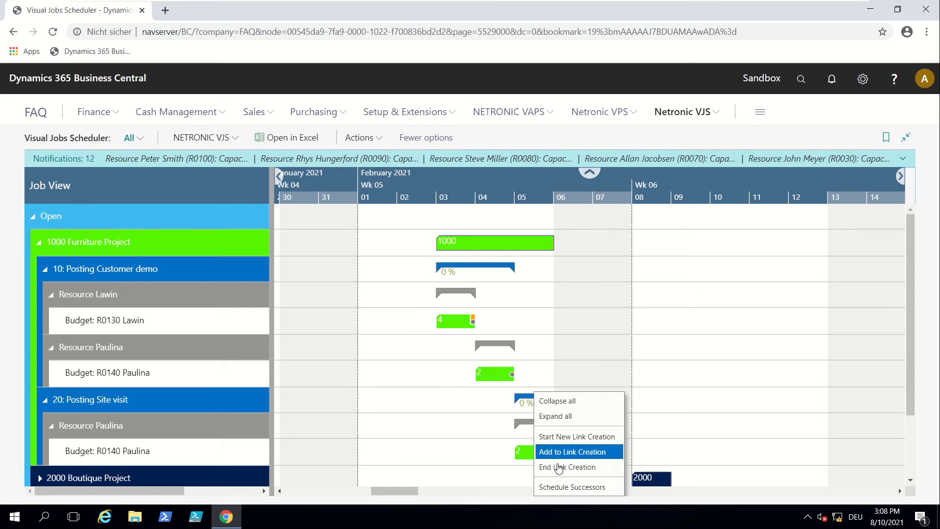
click(551, 469)
click(543, 342)
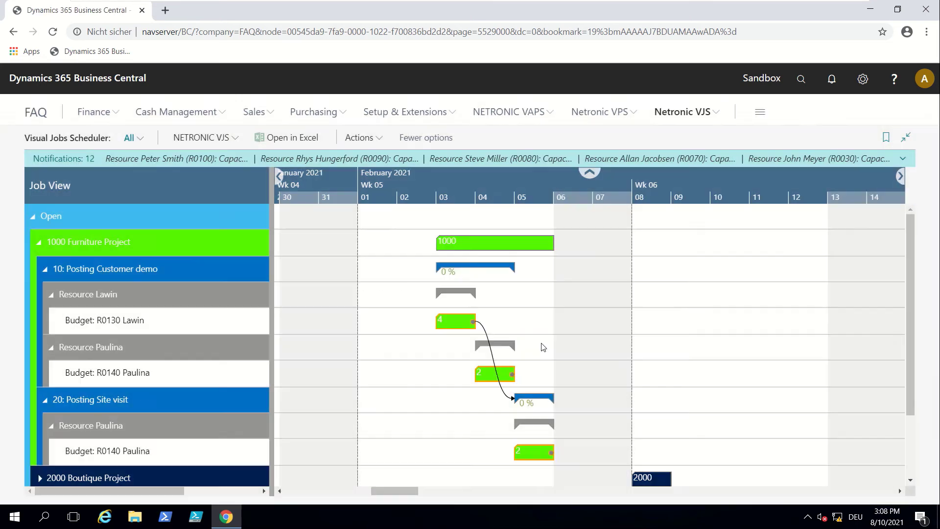
Create a Finish-Start link from task 10 Posting Customer demo to task 20 Posting Site visit.
right_click(490, 266)
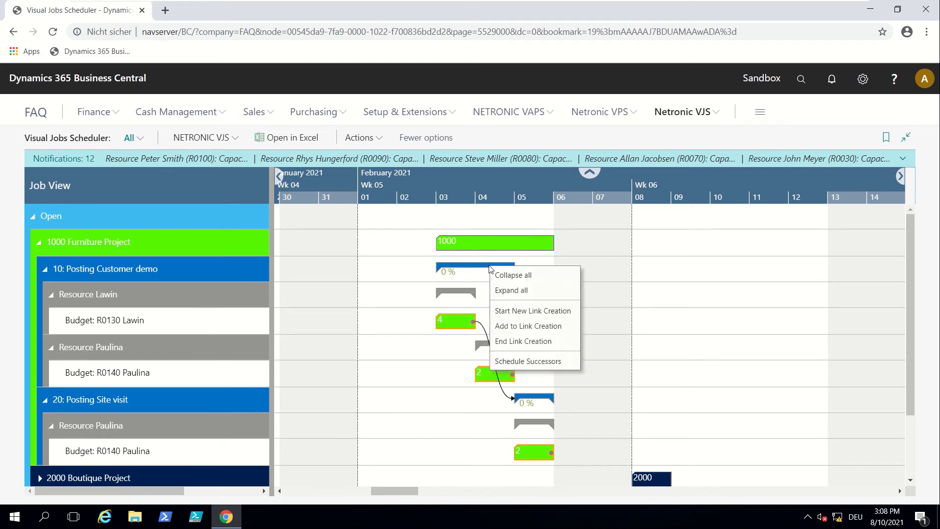
click(504, 311)
right_click(536, 398)
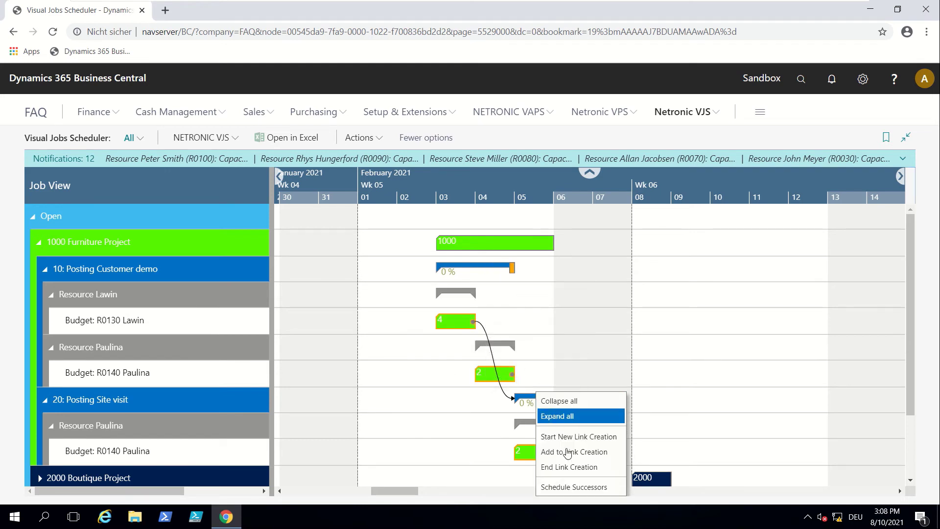
click(565, 465)
click(531, 343)
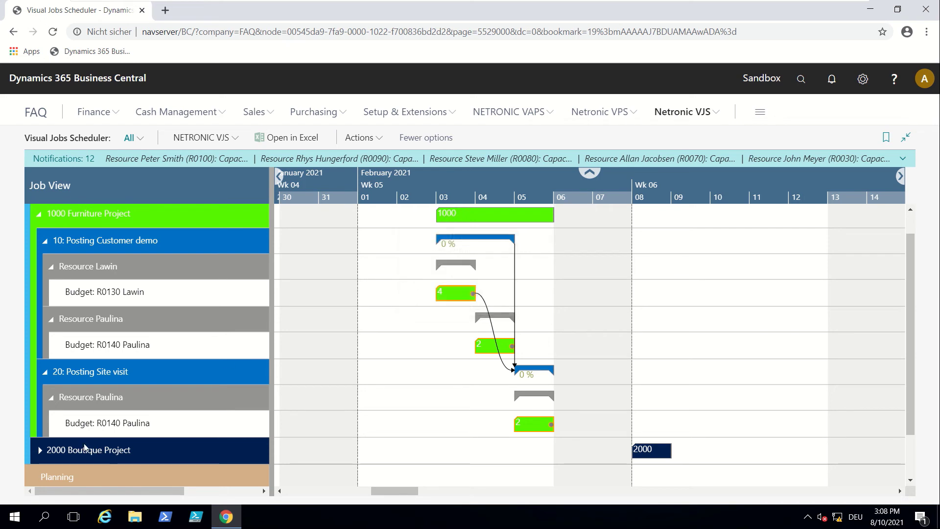
Create a Finish-Start link from the 1000 Furniture Project to the 2000 Boutique Project and move the Furniture Project's start to 02/07/21.
right_click(516, 219)
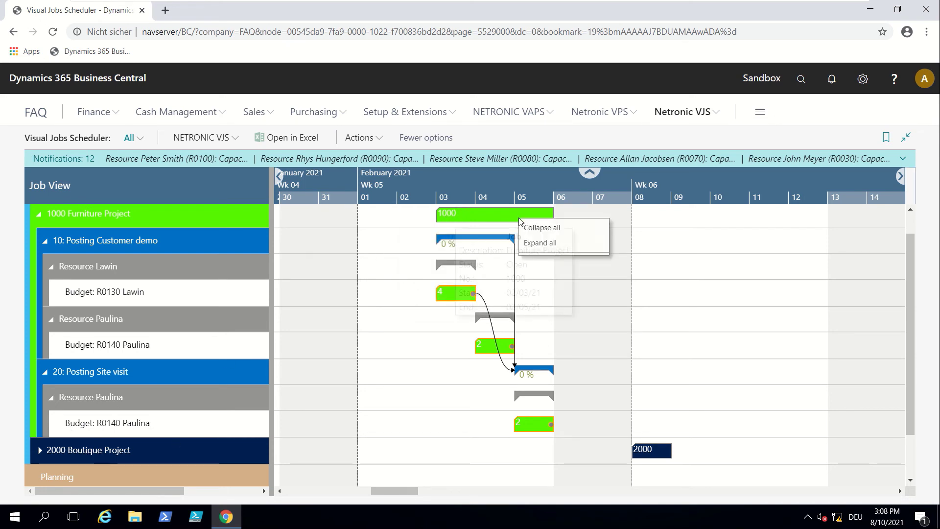
click(539, 264)
right_click(649, 455)
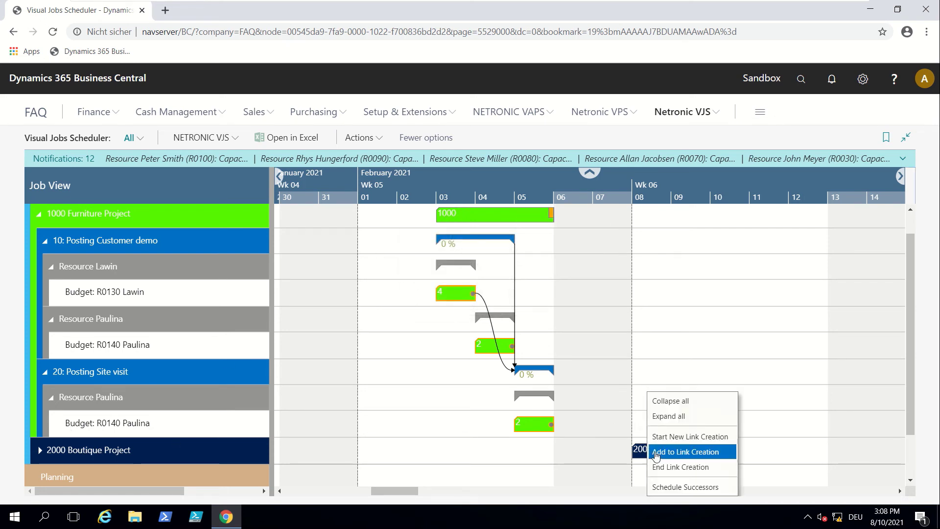
click(658, 468)
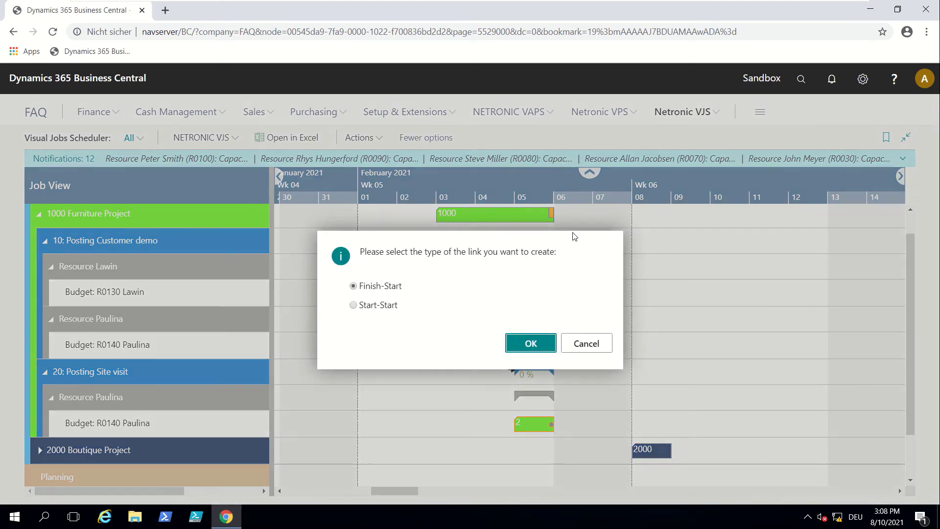
click(532, 345)
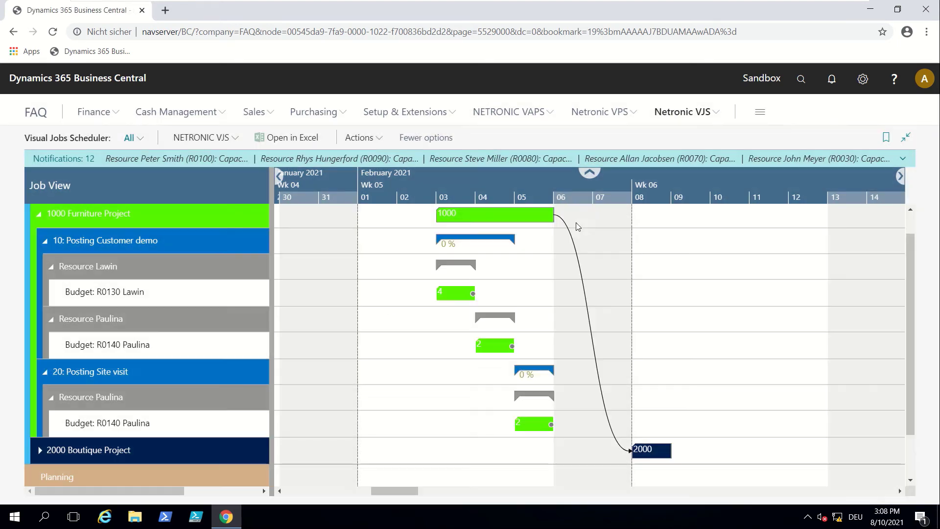
drag(539, 214, 695, 215)
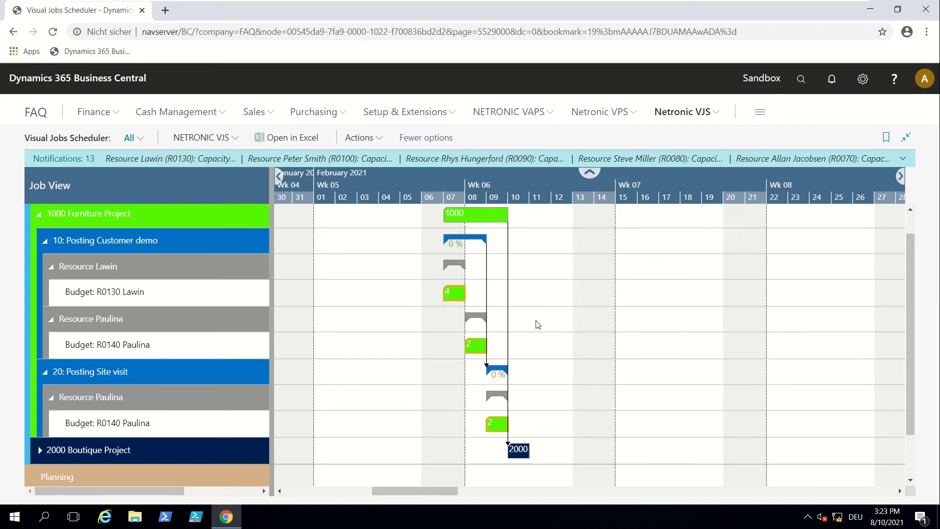
Create a Finish-Start link from the R0140 planning line of task 10 to the R0140 planning line of task 20.
right_click(474, 348)
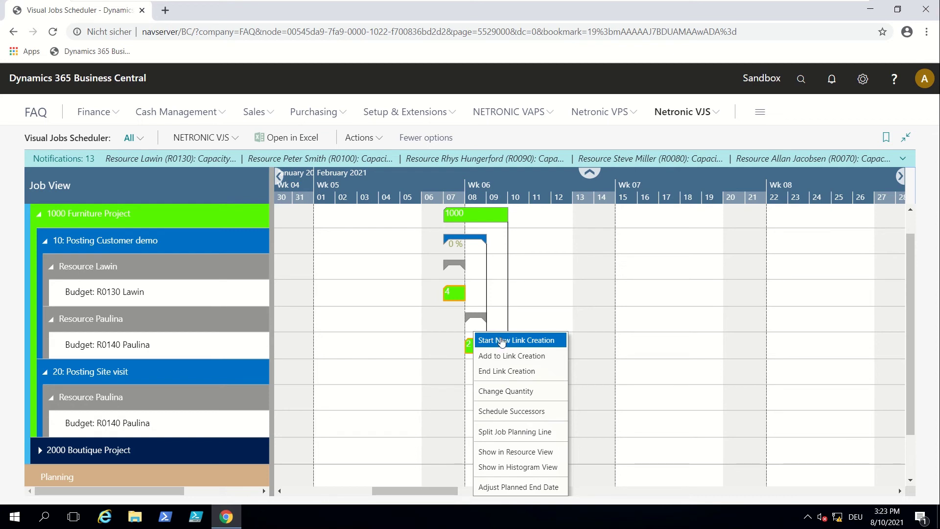
click(502, 341)
right_click(492, 426)
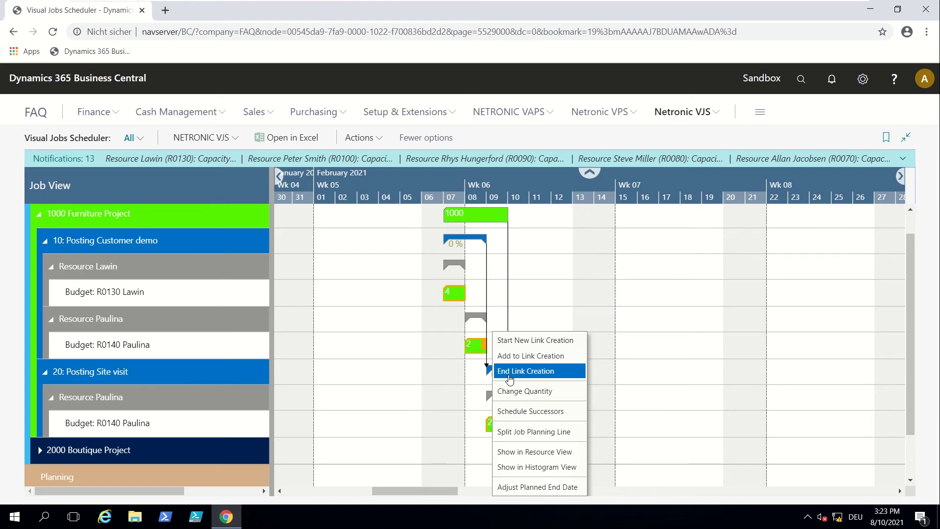
click(509, 376)
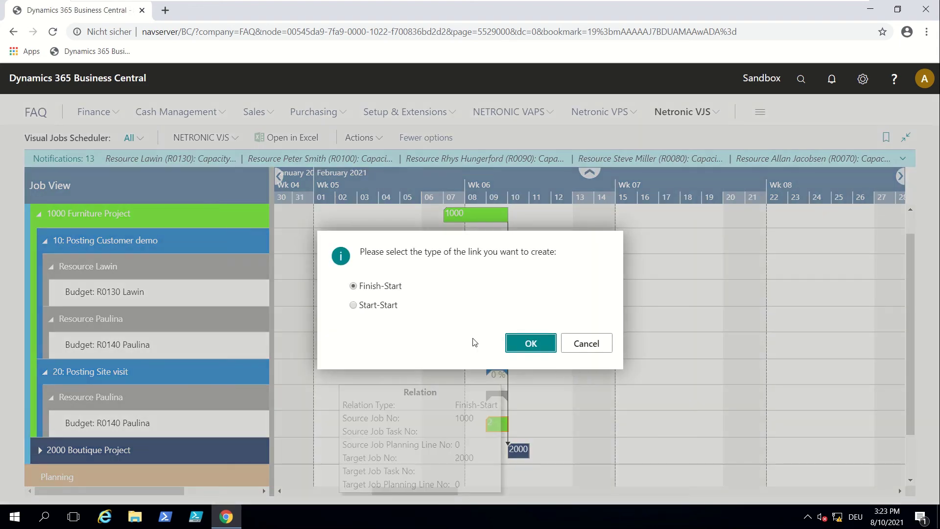
click(533, 354)
Show the R0140 planning line of task 10 in the Resource View and move the task 20 R0140 line to 02/11/21.
right_click(477, 352)
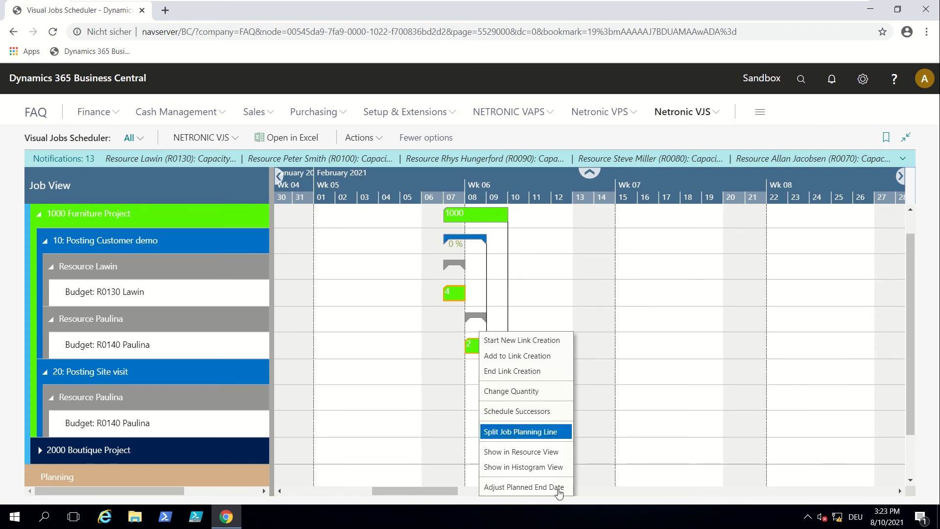
click(519, 451)
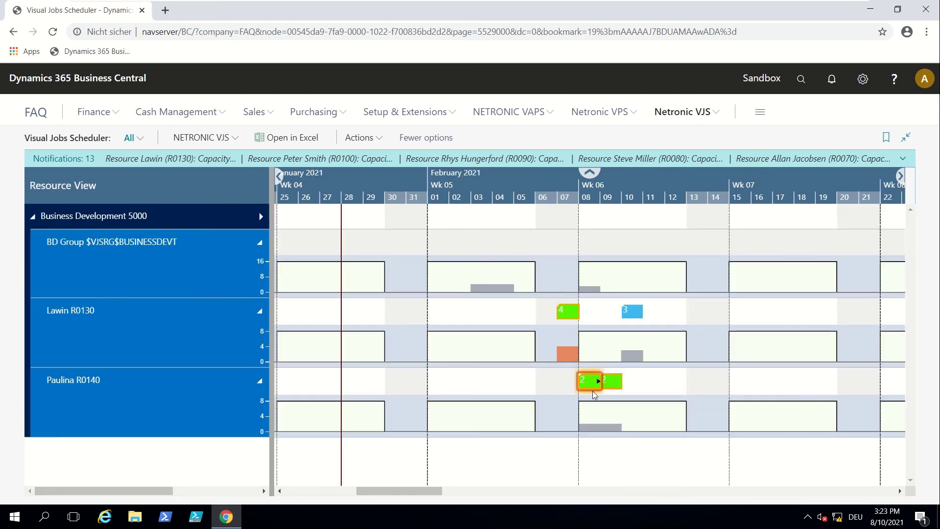
scroll(616, 196, up, 2)
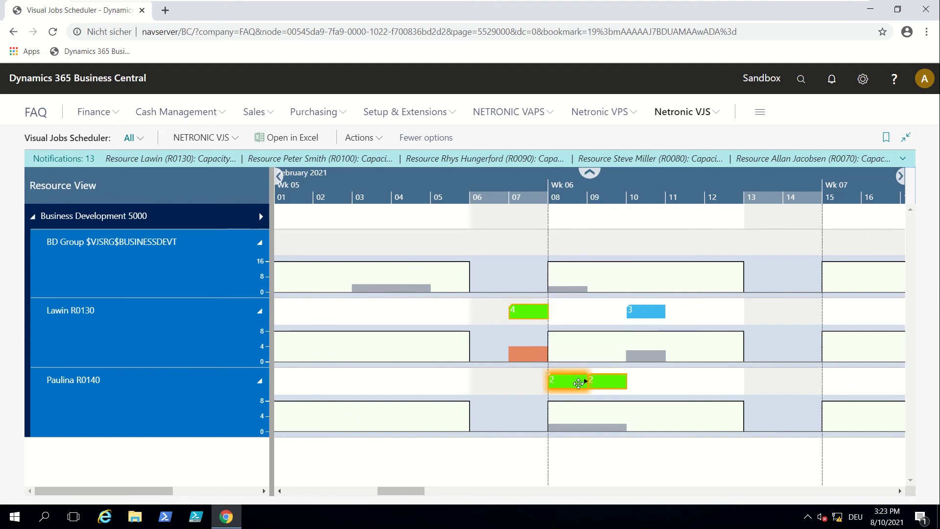
mouse_move(583, 383)
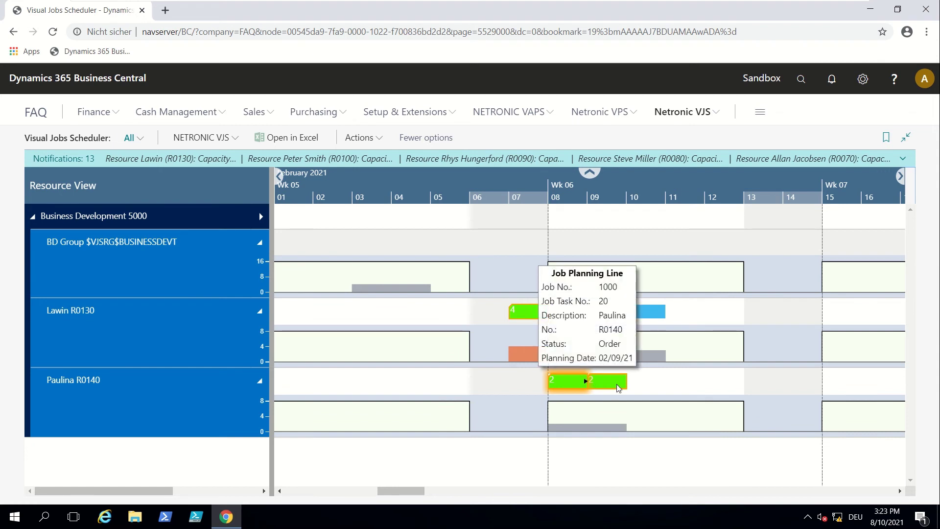
drag(619, 388, 696, 388)
mouse_move(656, 386)
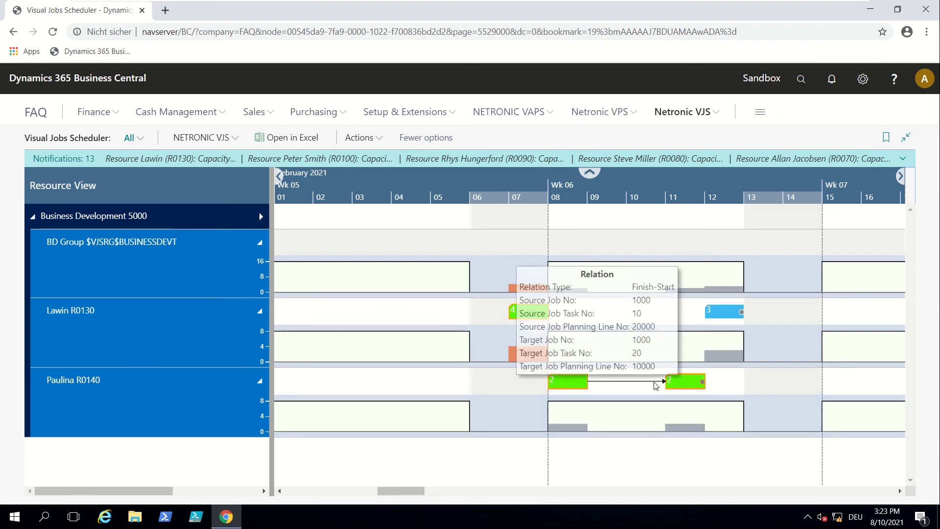
Delete the Finish-Start link between the two R0140 planning lines in the Resource View.
drag(568, 381, 587, 386)
right_click(619, 385)
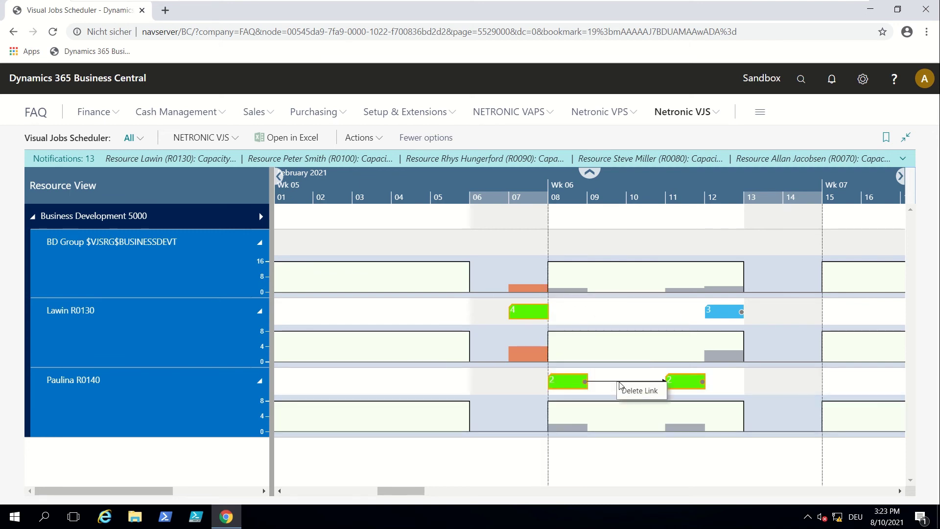
click(632, 390)
Create a Finish-Start link from the Furniture Project's task 10 R0140 planning line to job 2000's R0130 line, and move the R0140 line to 02/12/21.
right_click(576, 383)
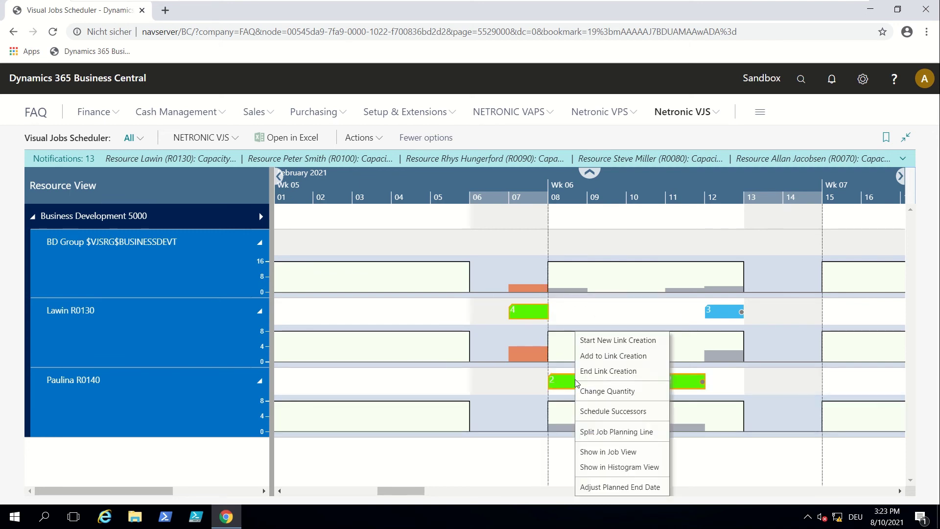
click(600, 348)
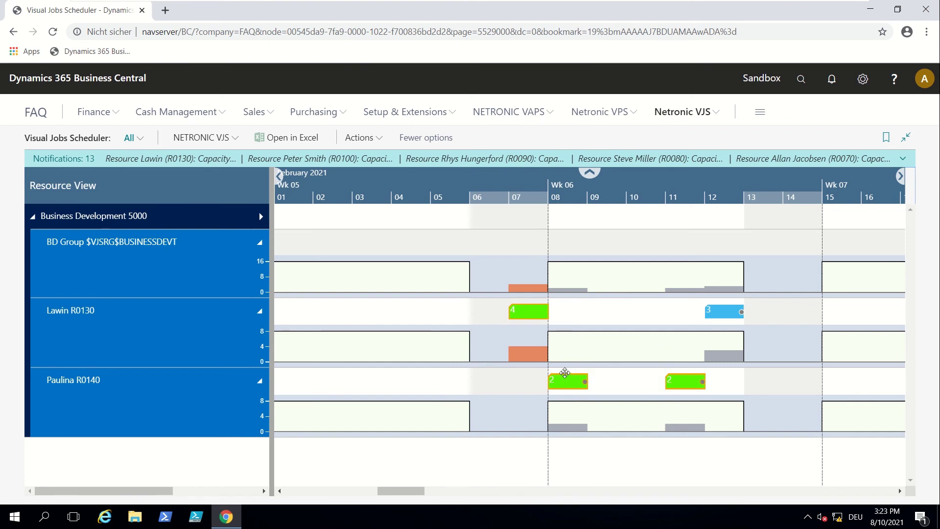
right_click(732, 313)
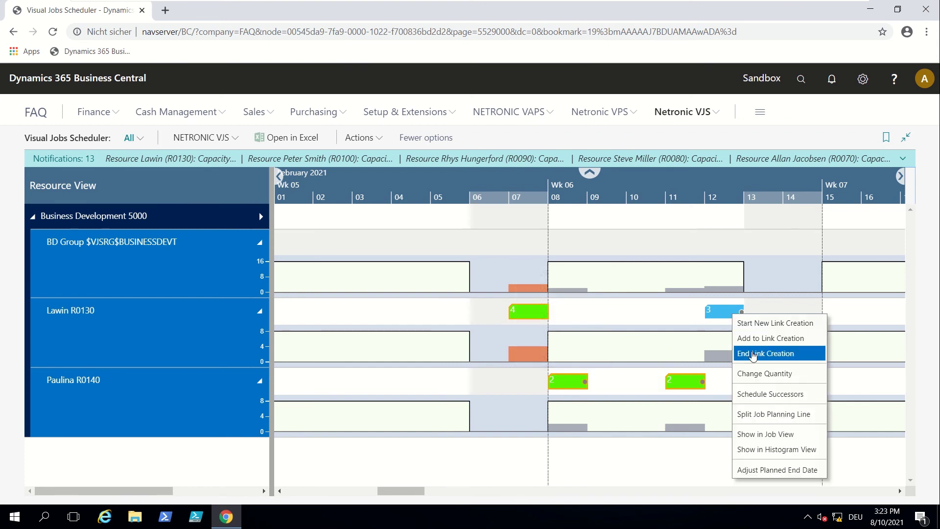
click(753, 354)
click(547, 345)
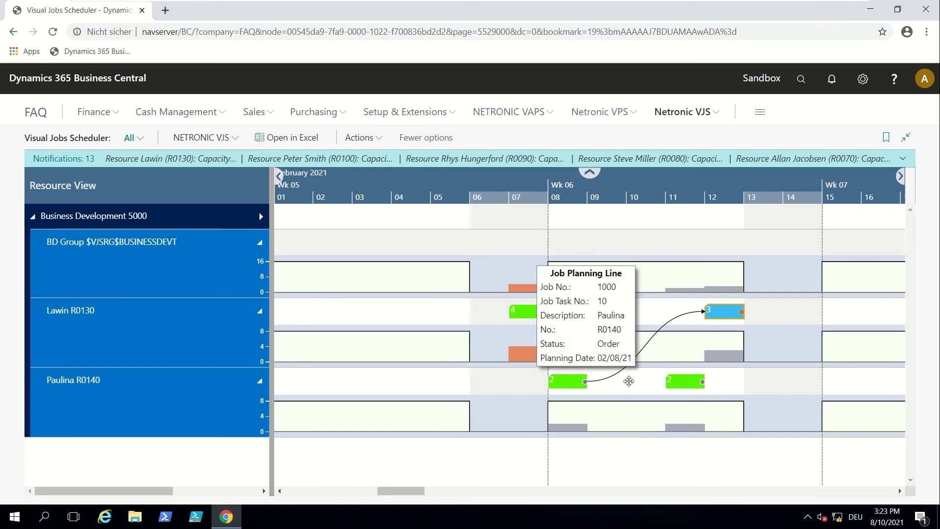
drag(583, 380, 726, 387)
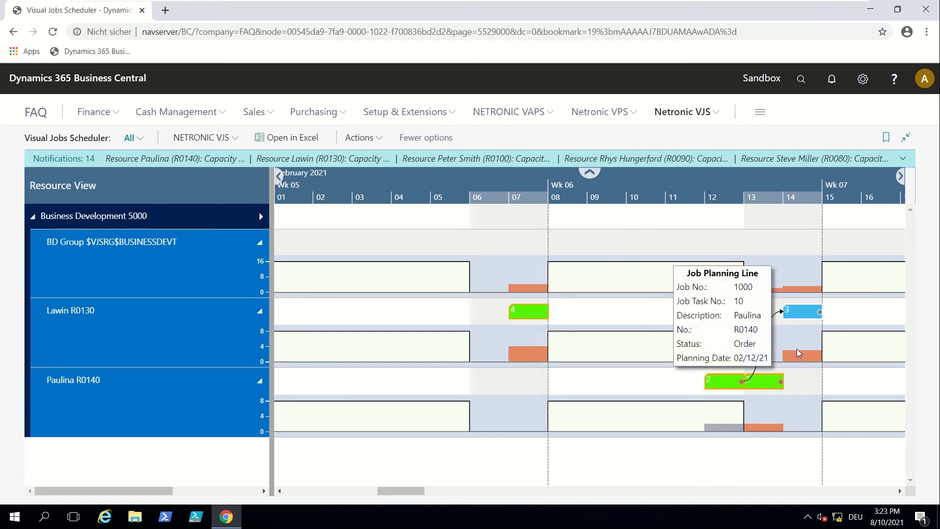
mouse_move(795, 314)
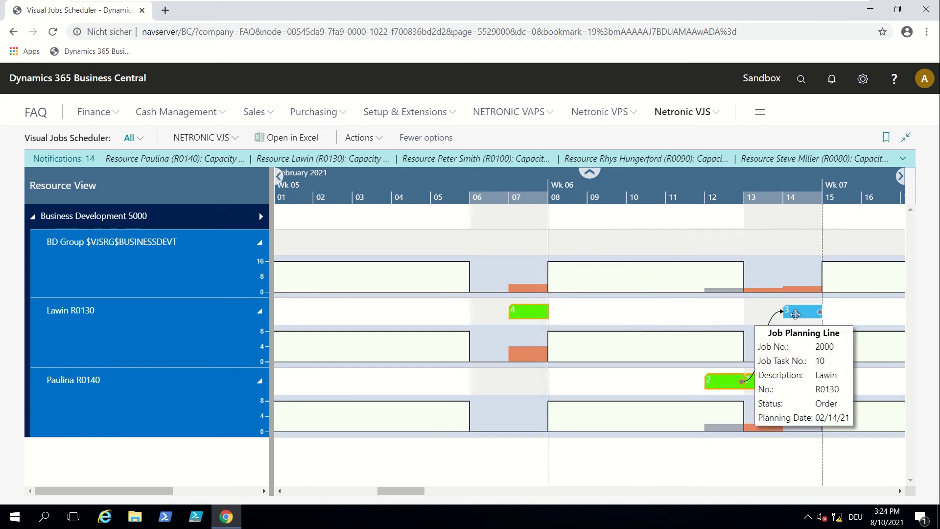